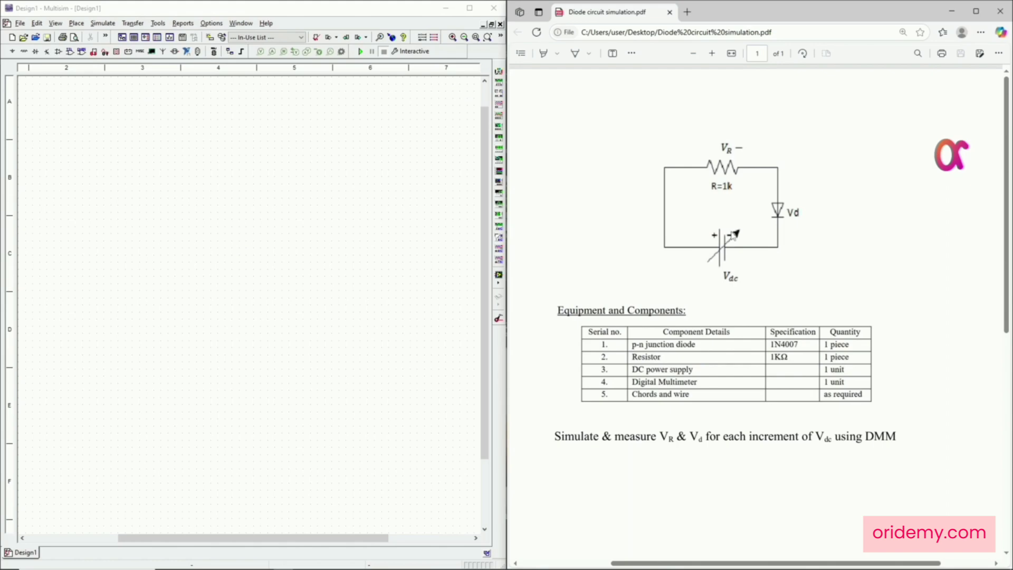
{"action": "left_click", "coordinate": [446, 111]}
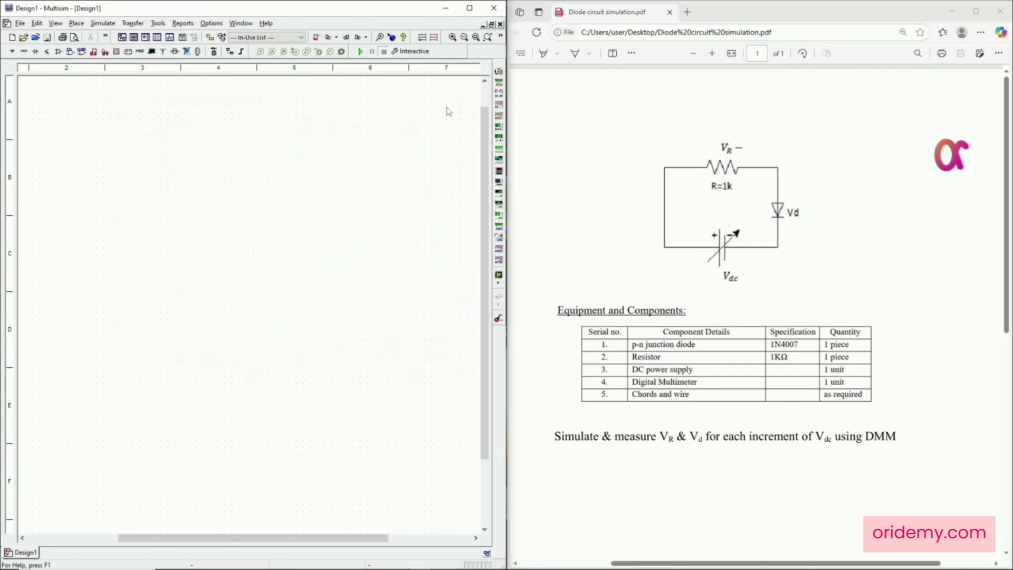
{"action": "left_click", "coordinate": [12, 51]}
{"action": "left_click", "coordinate": [24, 52]}
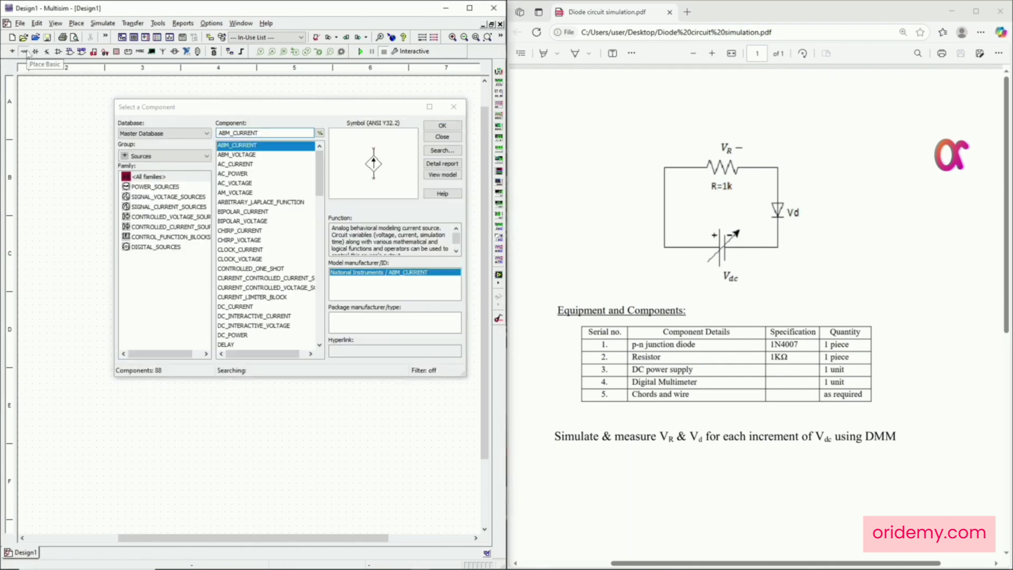
{"action": "left_click", "coordinate": [453, 108]}
Place a 1N4007-E3/54 diode from the Diodes group on the schematic, rotated 90 degrees so that it points downward
{"action": "left_click", "coordinate": [76, 24]}
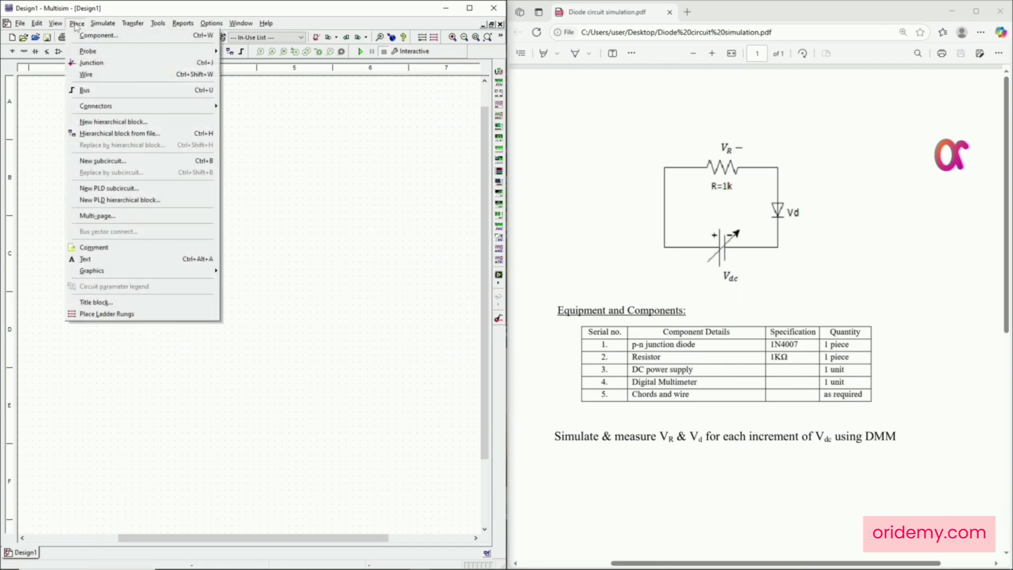
{"action": "left_click", "coordinate": [121, 37]}
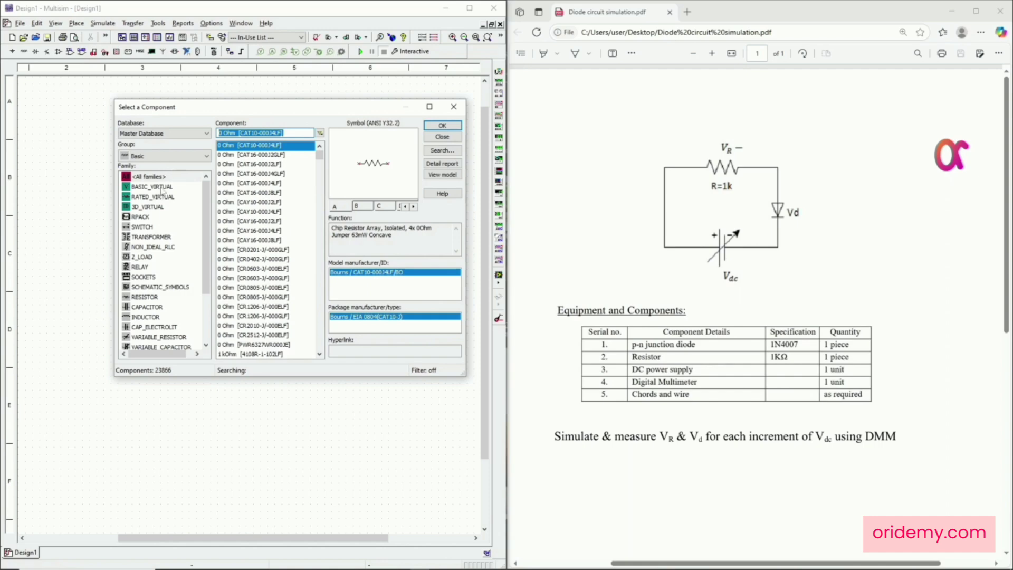
{"action": "left_click", "coordinate": [182, 157]}
{"action": "left_click", "coordinate": [166, 204]}
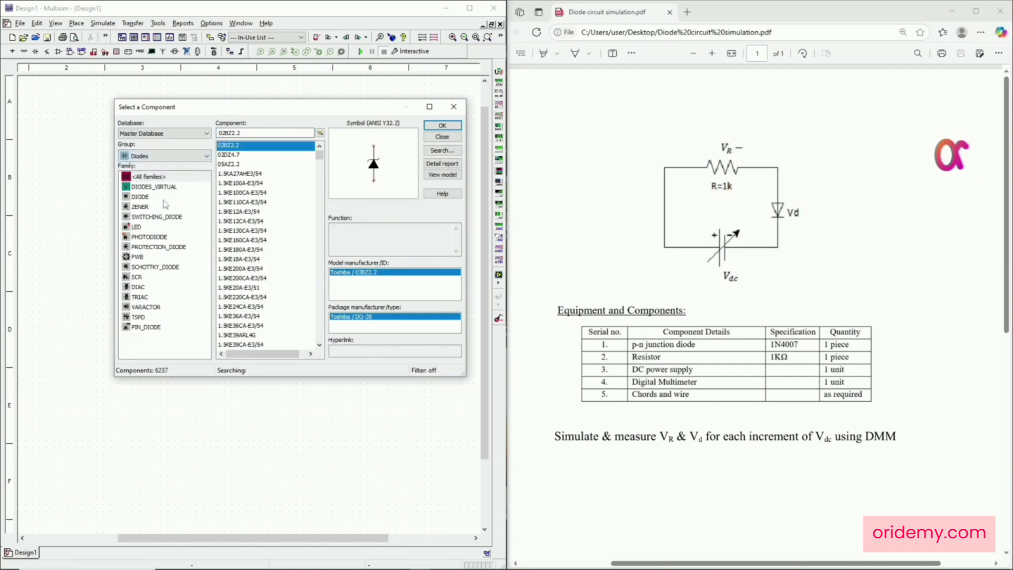
{"action": "left_click", "coordinate": [269, 133]}
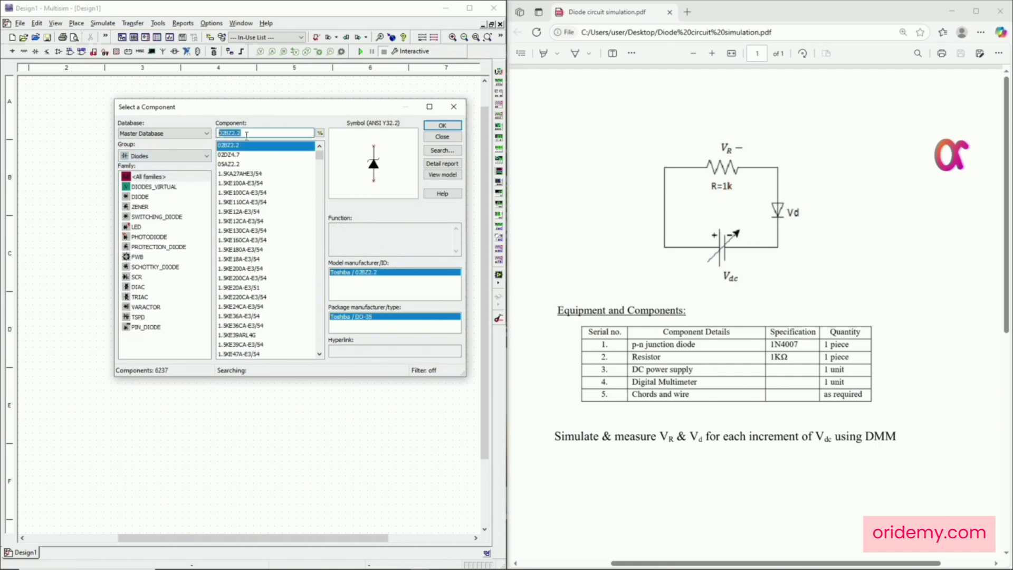
{"action": "type", "text": "1"}
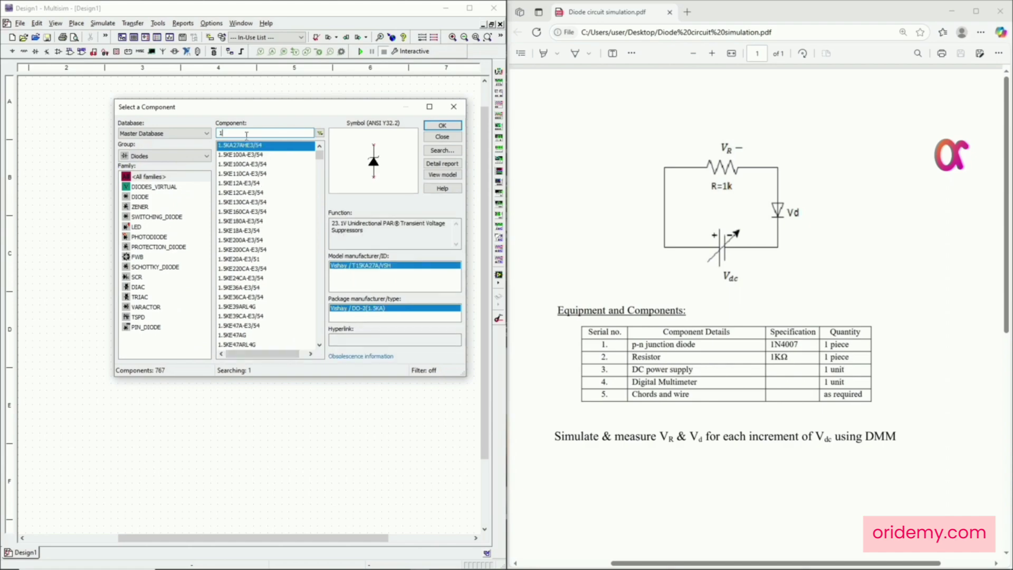
{"action": "type", "text": "n400"}
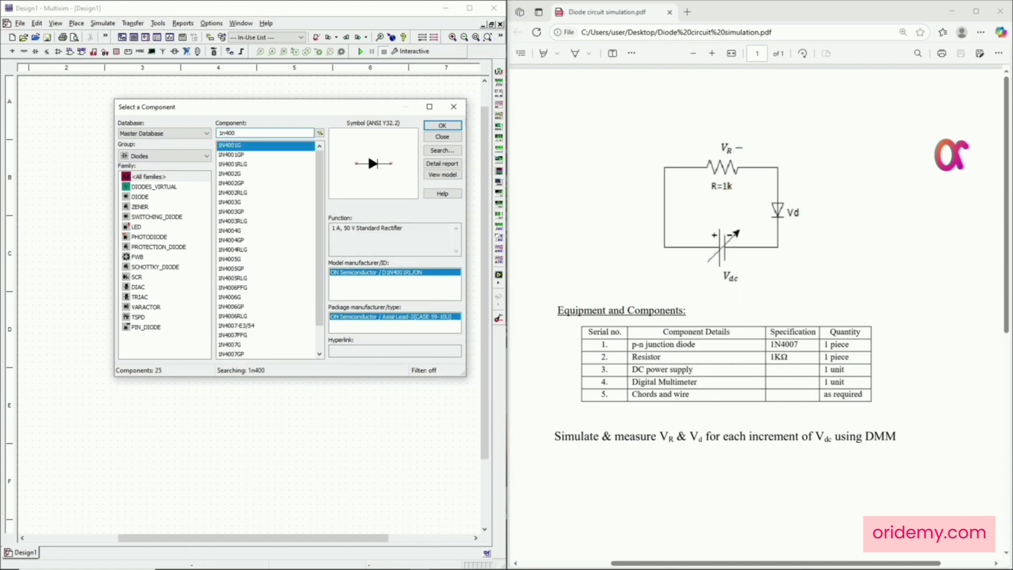
{"action": "type", "text": "7"}
{"action": "key", "text": "Return"}
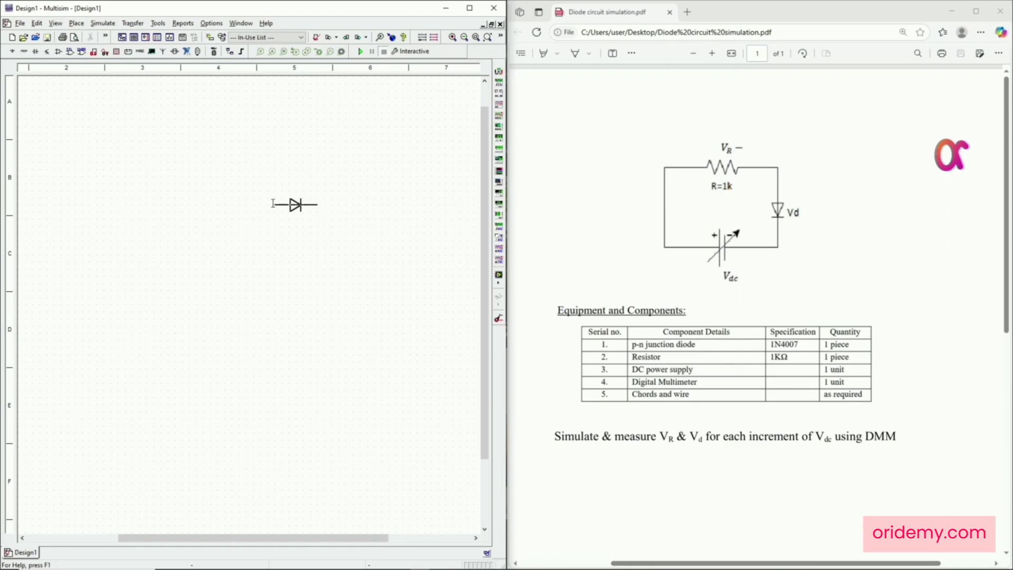
{"action": "key", "text": "ctrl+r"}
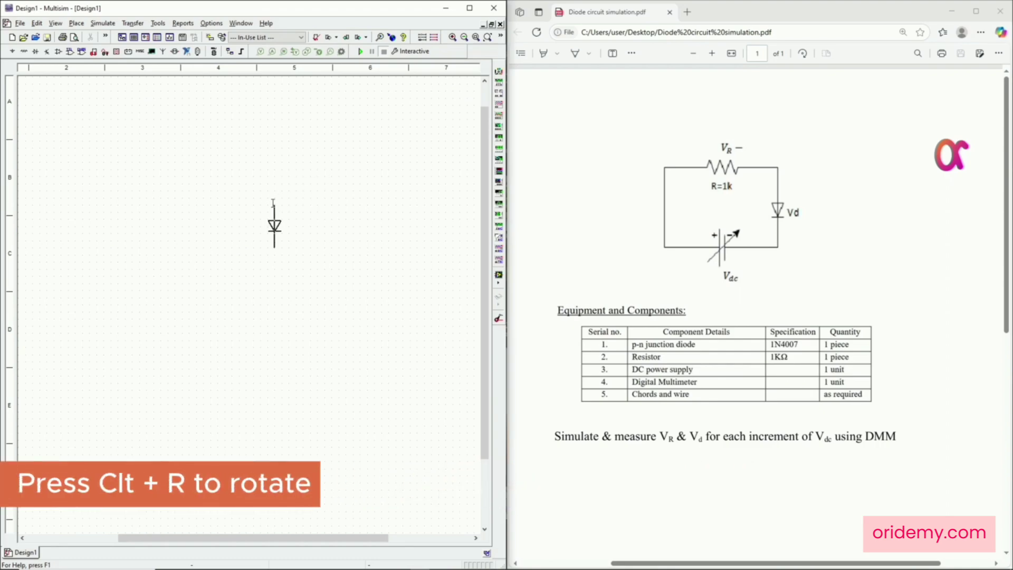
{"action": "left_click", "coordinate": [344, 232]}
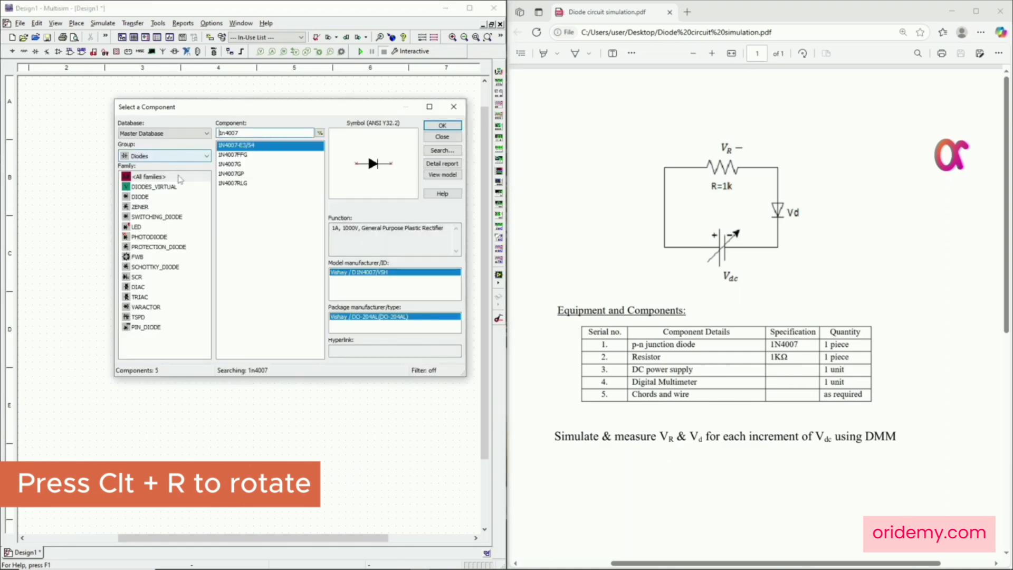
Place one section of the 1 kOhm [4108R-1-102LF] resistor from the Basic group horizontally, above and to the left of the diode
{"action": "left_click", "coordinate": [154, 157]}
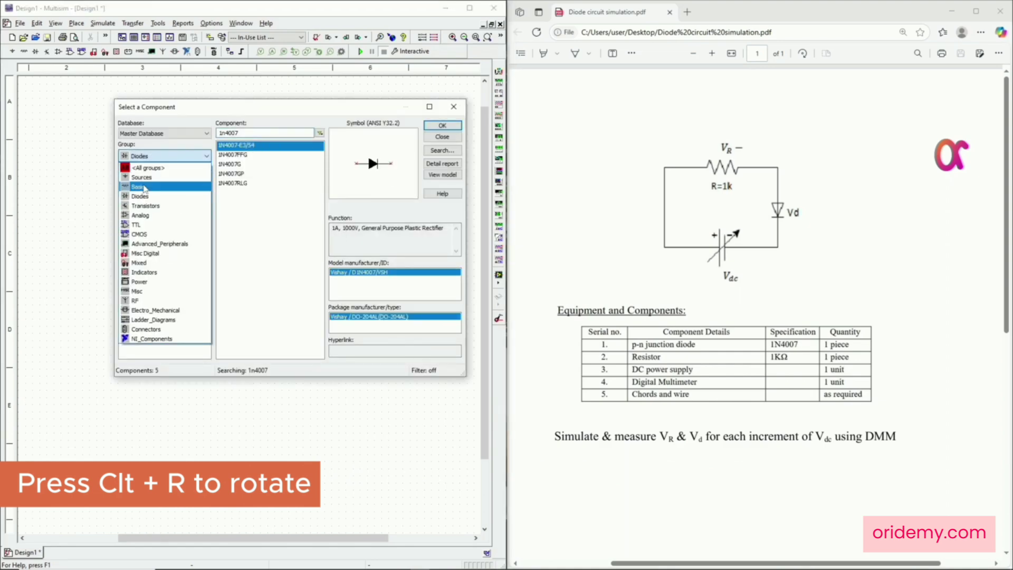
{"action": "left_click", "coordinate": [161, 186]}
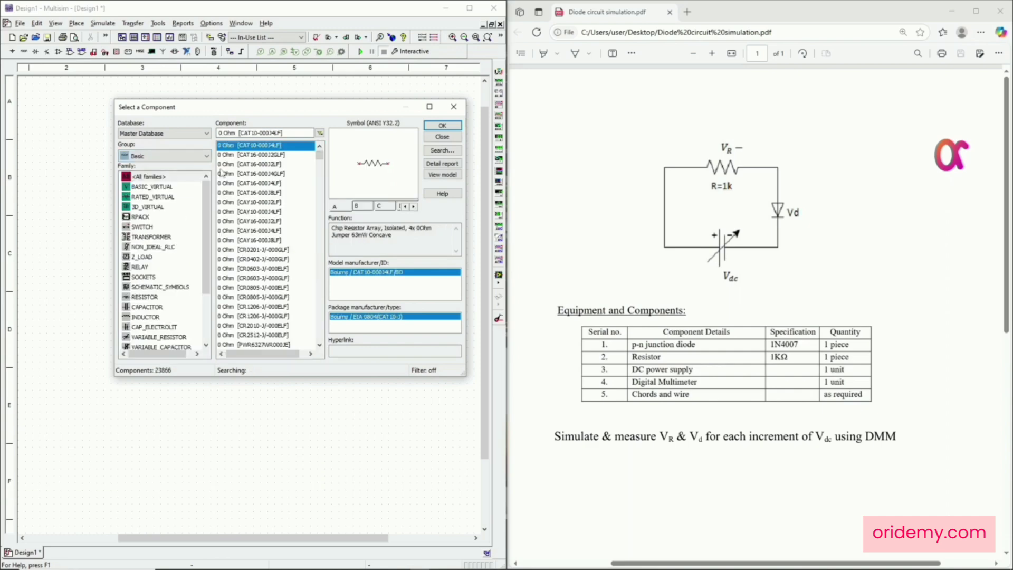
{"action": "left_click_drag", "start_coordinate": [289, 133], "coordinate": [222, 131]}
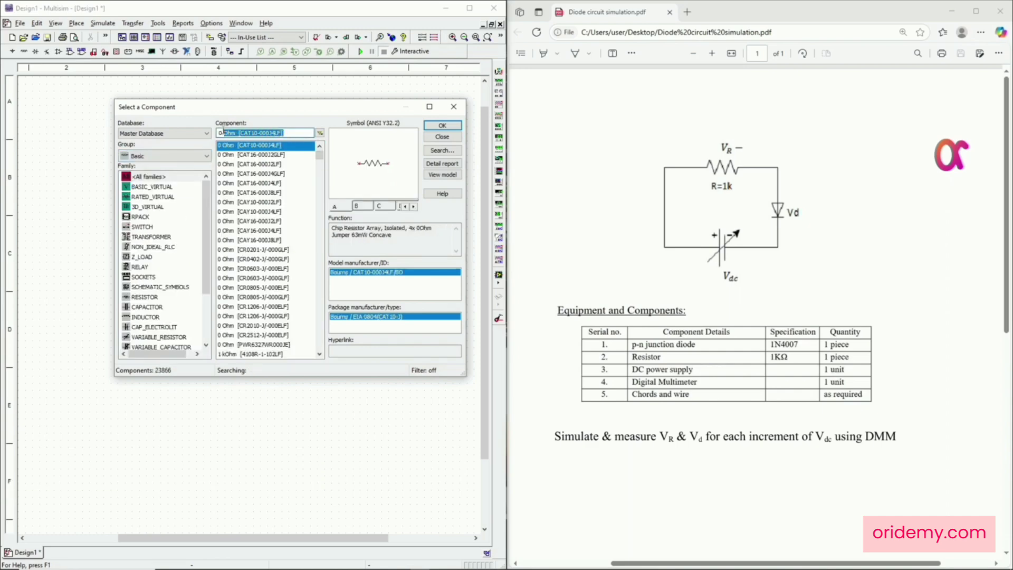
{"action": "type", "text": "1"}
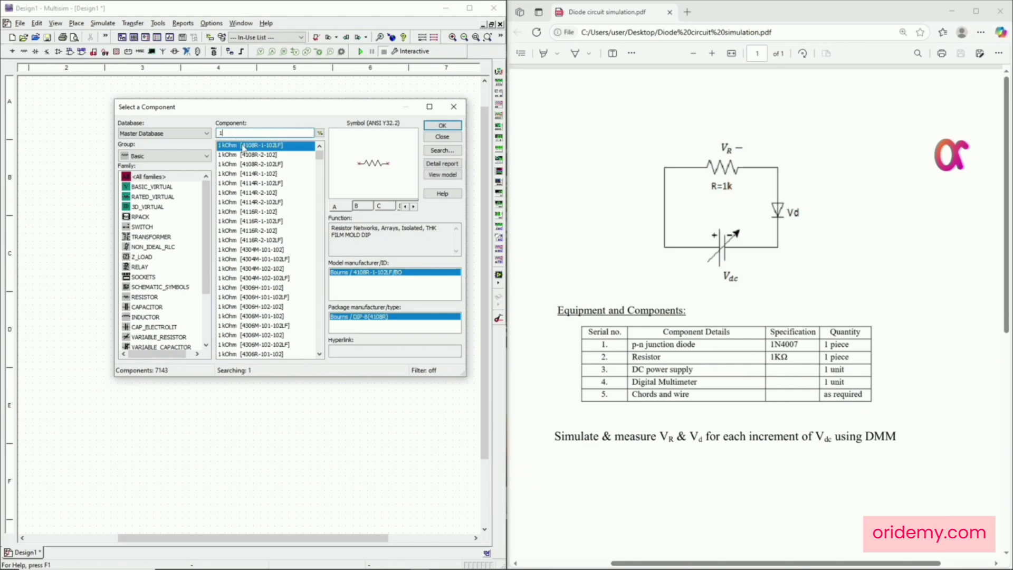
{"action": "left_click", "coordinate": [448, 128]}
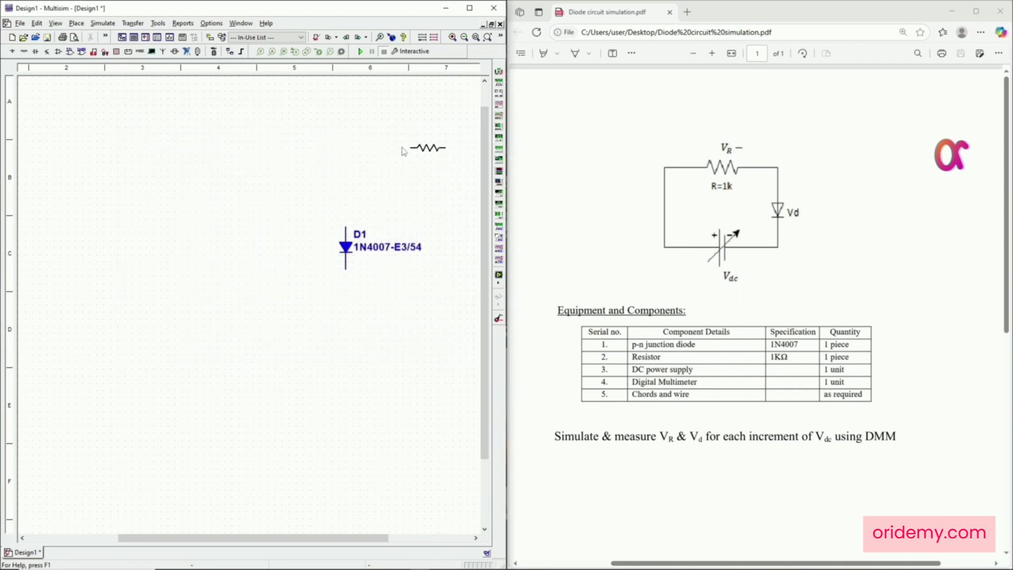
{"action": "left_click", "coordinate": [233, 191]}
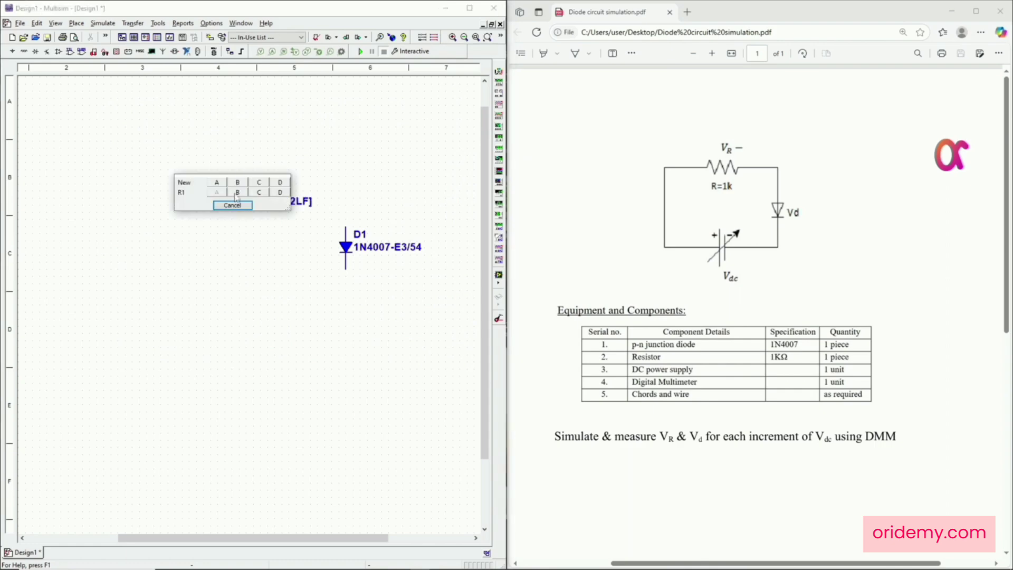
{"action": "left_click", "coordinate": [233, 205]}
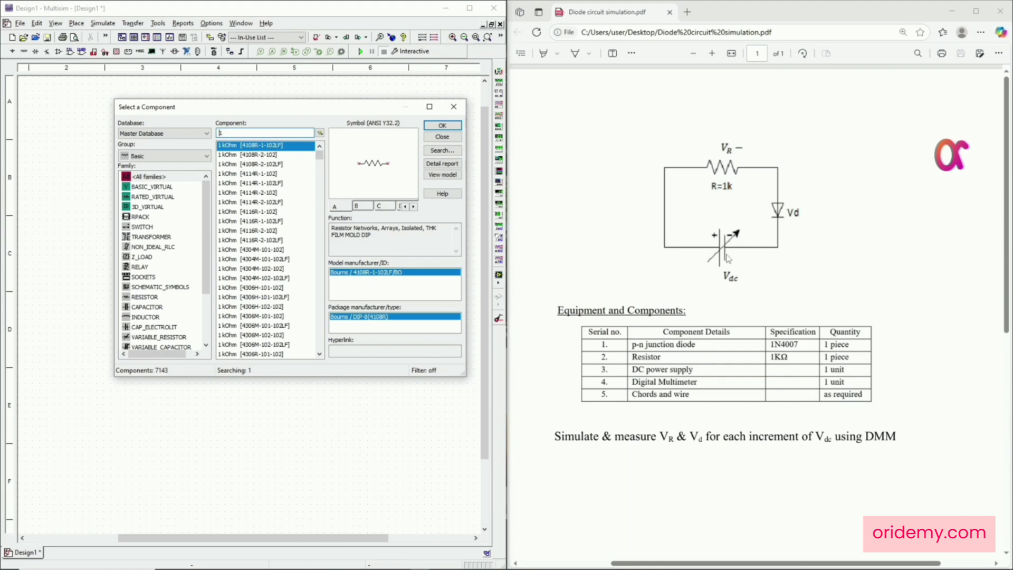
Place a DC_INTERACTIVE_VOLTAGE source from the signal voltage sources below the resistor, rotated so its positive terminal faces left
{"action": "left_click", "coordinate": [178, 157]}
{"action": "left_click", "coordinate": [156, 180]}
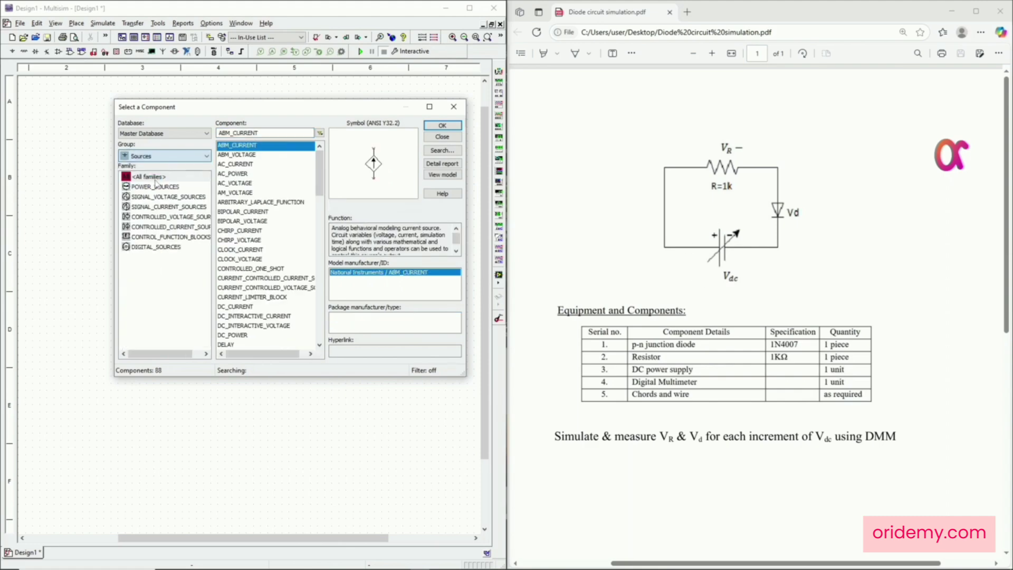
{"action": "left_click", "coordinate": [183, 198]}
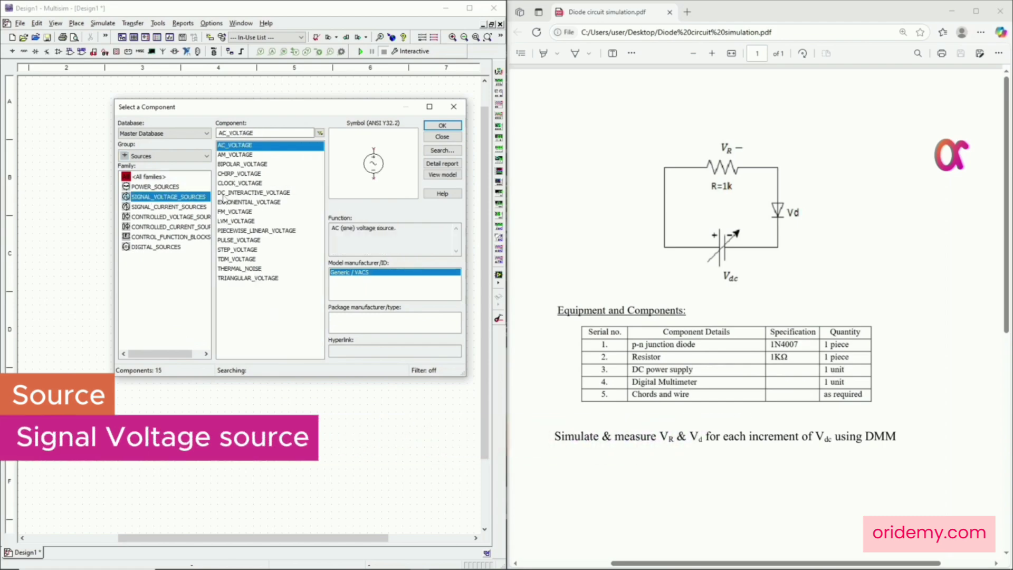
{"action": "left_click", "coordinate": [254, 194]}
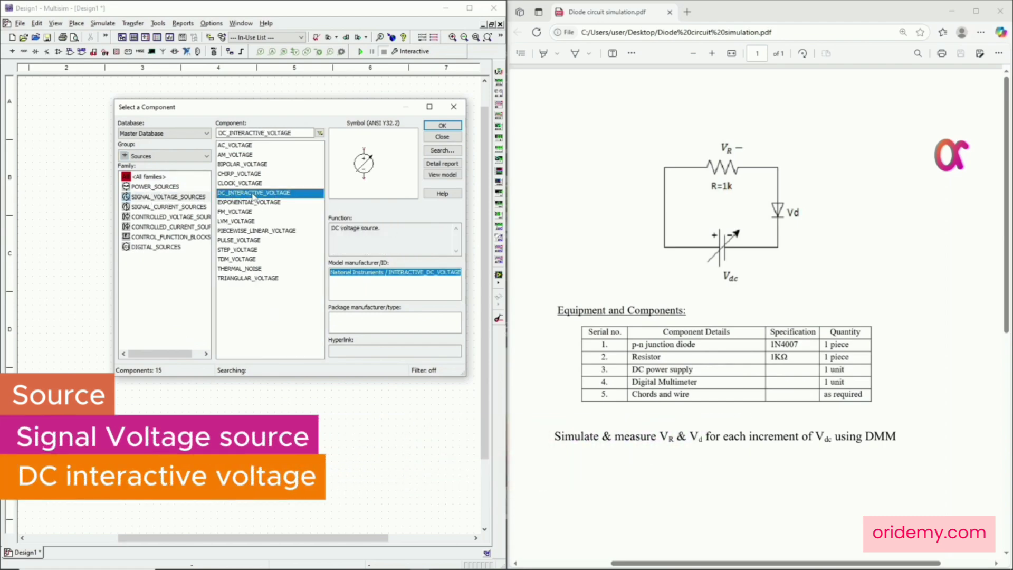
{"action": "left_click", "coordinate": [443, 126]}
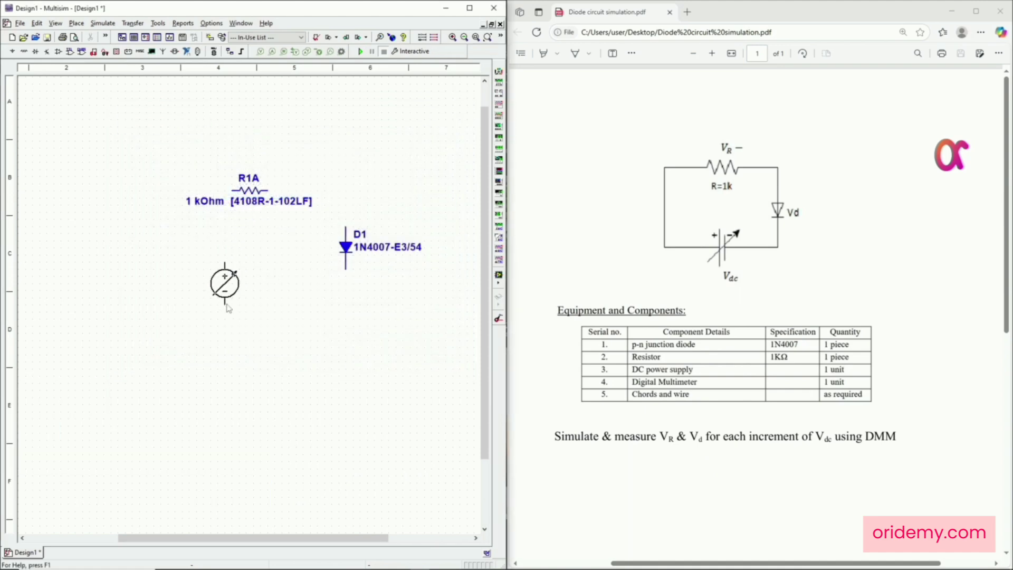
{"action": "key", "text": "ctrl+r"}
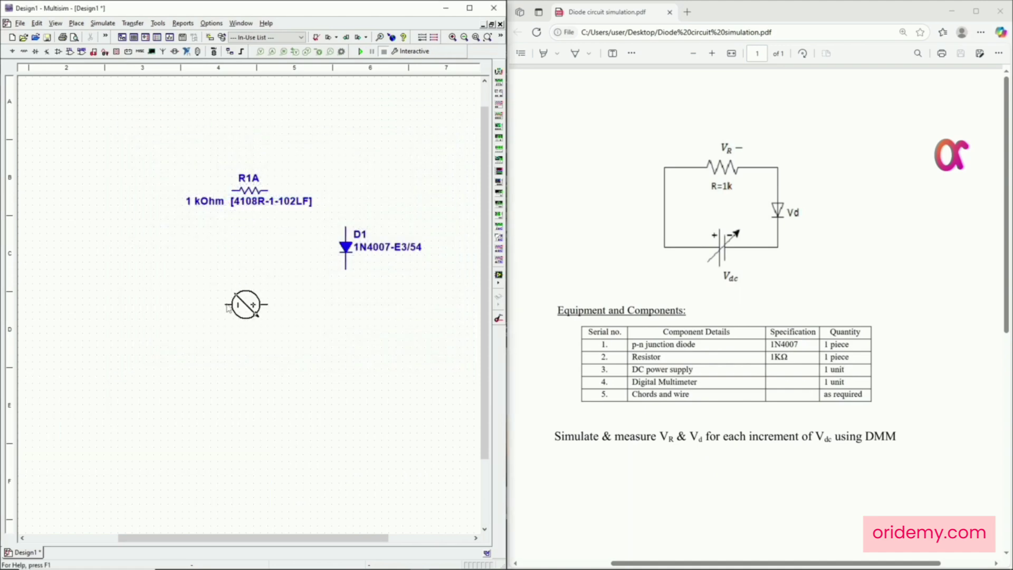
{"action": "key", "text": "ctrl+r"}
{"action": "key", "text": "ctrl+r"}
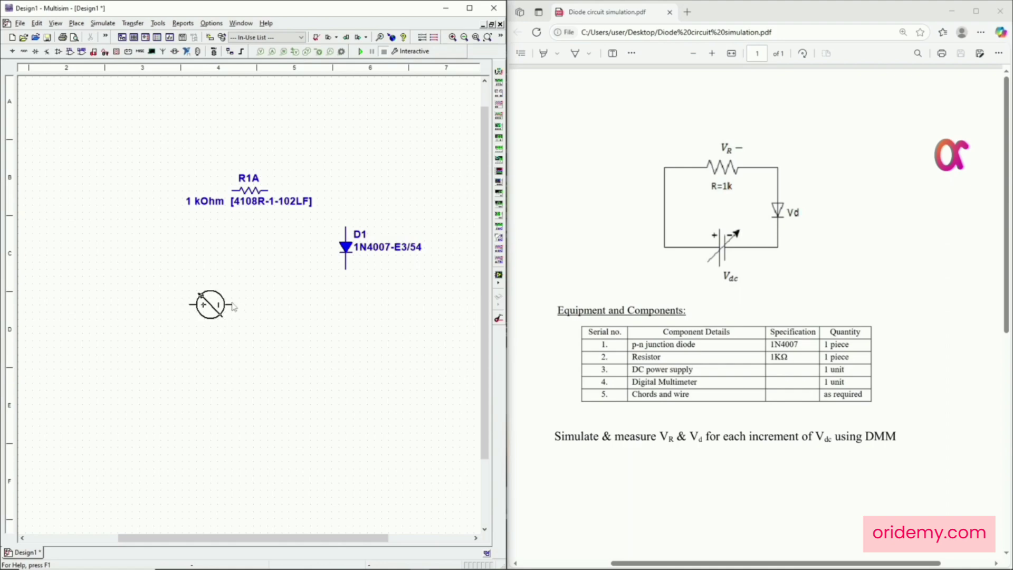
{"action": "left_click", "coordinate": [275, 294]}
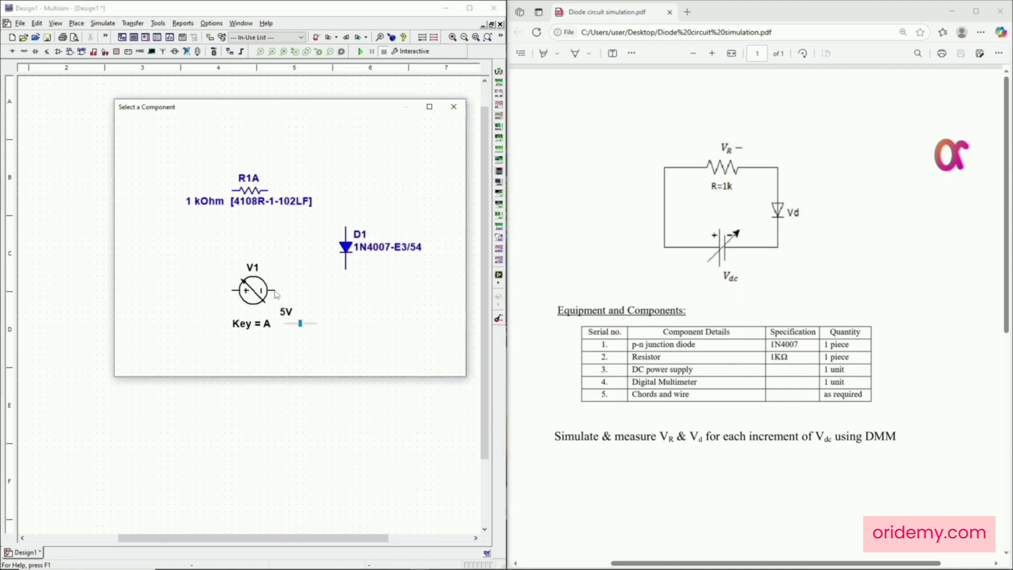
{"action": "left_click", "coordinate": [446, 139]}
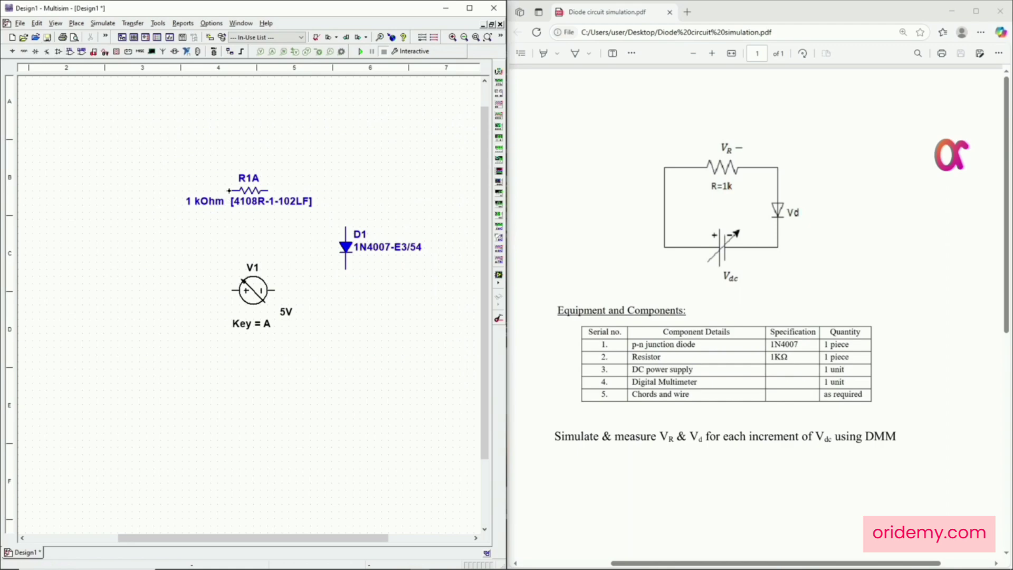
Wire the resistor, diode and DC source into a closed series loop, with the source's positive terminal joined to the resistor's left end
{"action": "left_click", "coordinate": [229, 190]}
{"action": "left_click", "coordinate": [140, 190]}
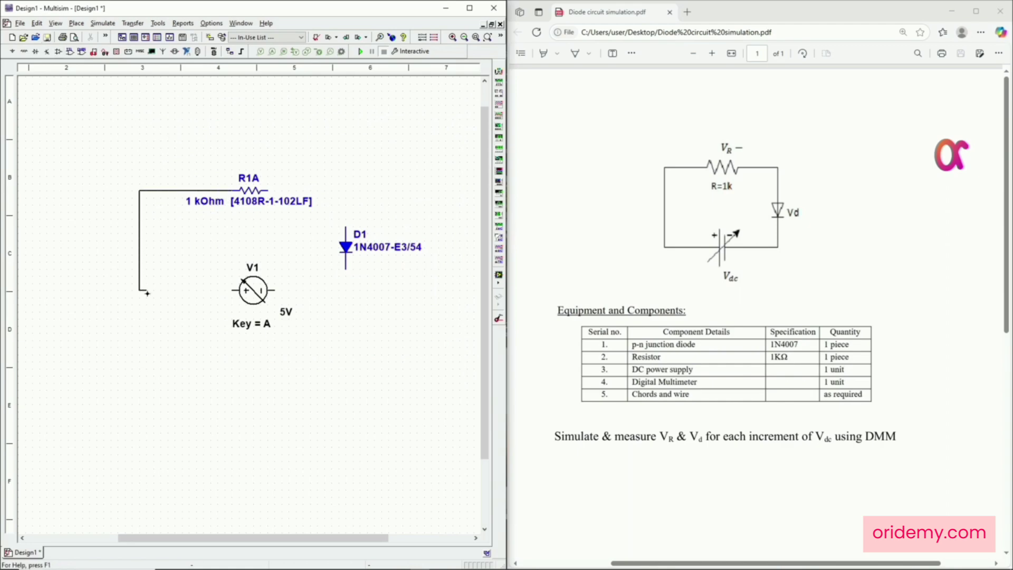
{"action": "left_click", "coordinate": [231, 290]}
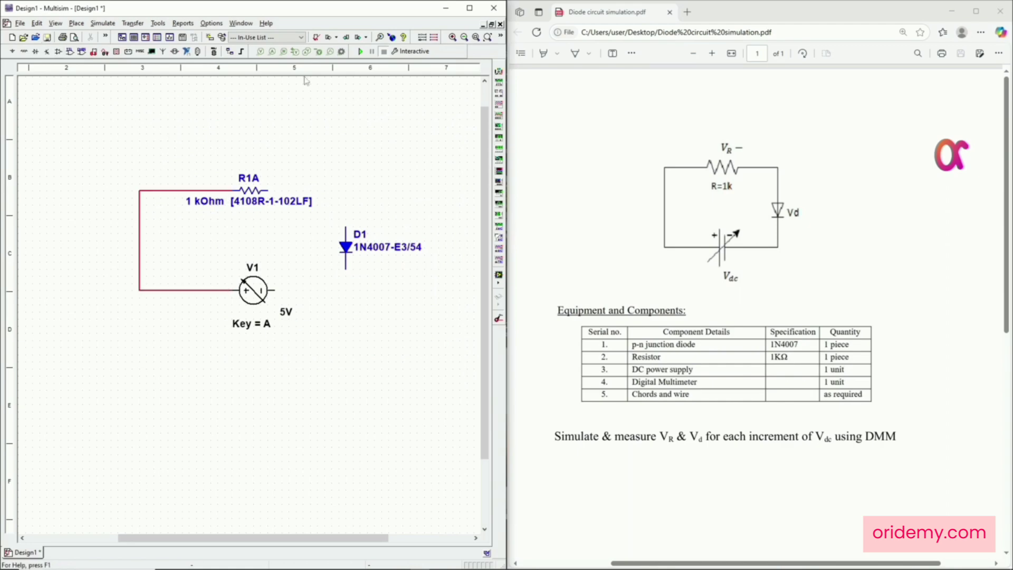
{"action": "left_click", "coordinate": [269, 190]}
{"action": "left_click", "coordinate": [346, 227]}
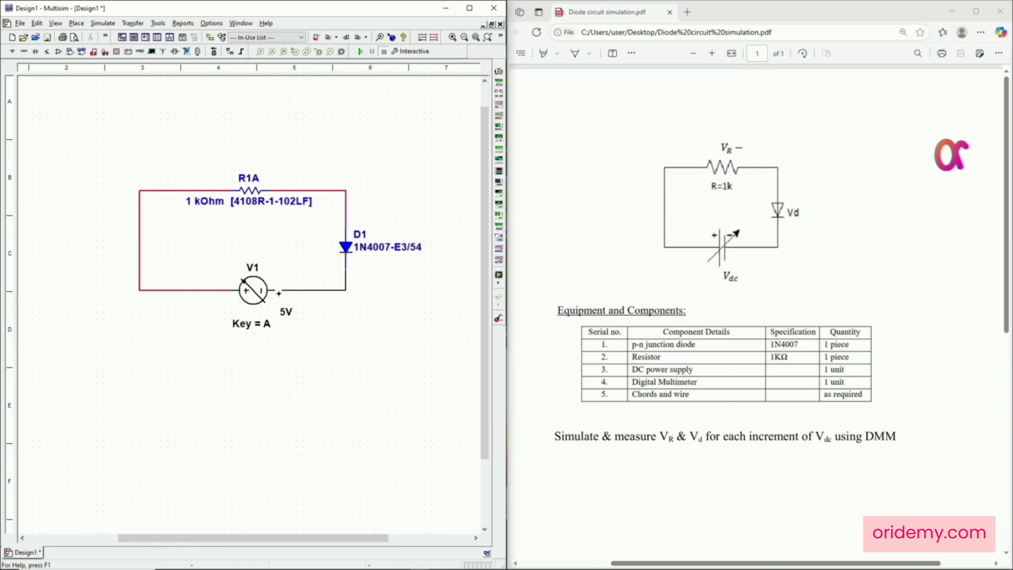
{"action": "left_click", "coordinate": [274, 291]}
Place a GROUND from the power sources on the wire between the source's negative terminal and the diode
{"action": "left_click", "coordinate": [13, 52]}
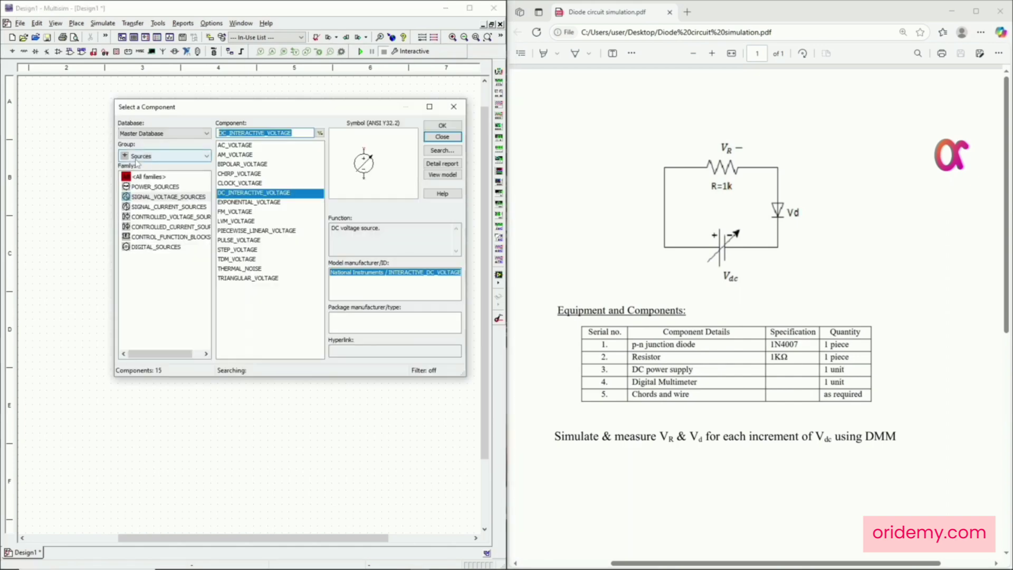
{"action": "left_click", "coordinate": [193, 158]}
{"action": "left_click", "coordinate": [161, 179]}
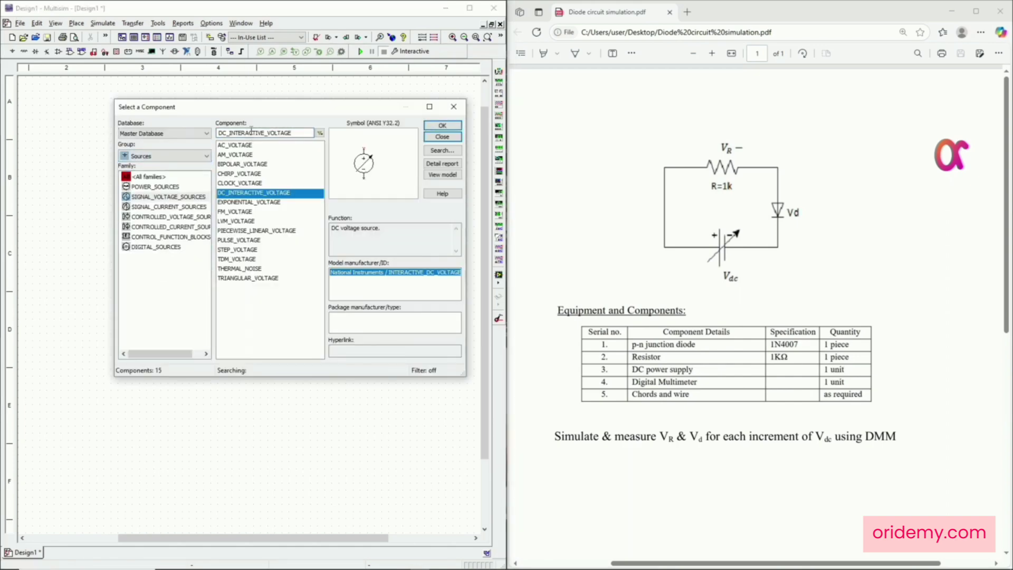
{"action": "left_click", "coordinate": [154, 187]}
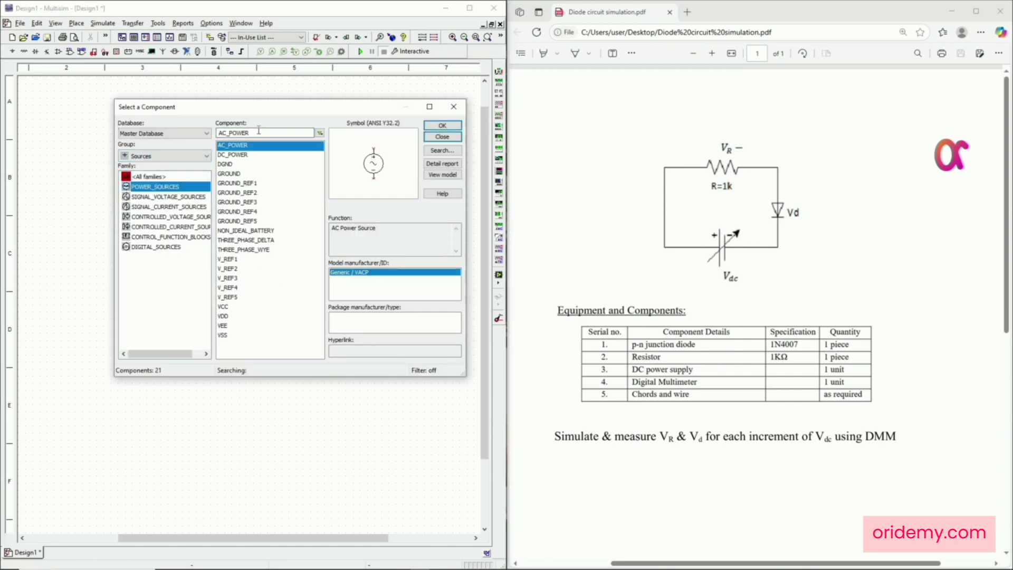
{"action": "left_click", "coordinate": [253, 175]}
{"action": "left_click", "coordinate": [442, 125]}
{"action": "left_click", "coordinate": [309, 292]}
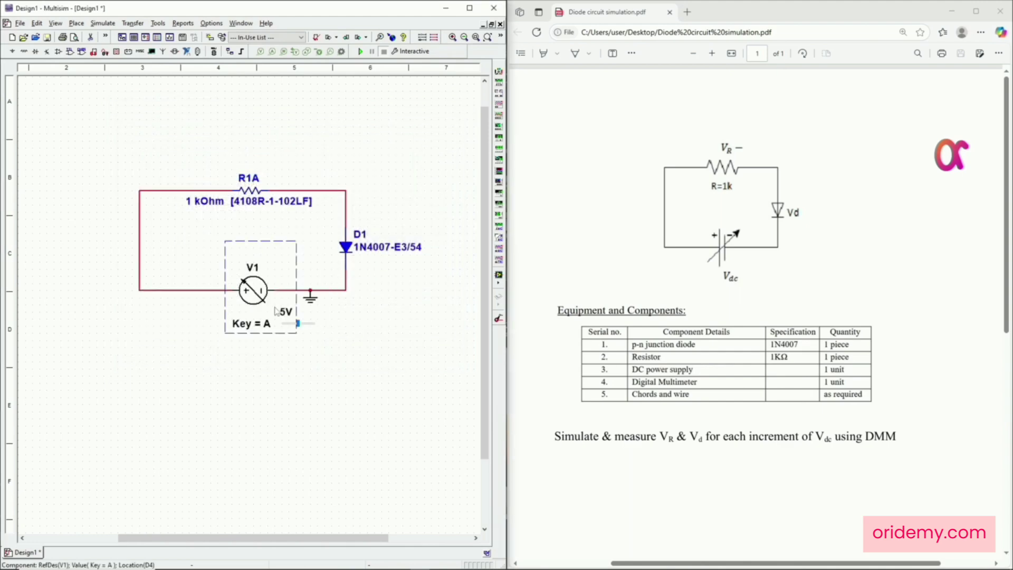
Set the DC source's maximum value to 20 V, with A as its control key
{"action": "double_click", "coordinate": [254, 290]}
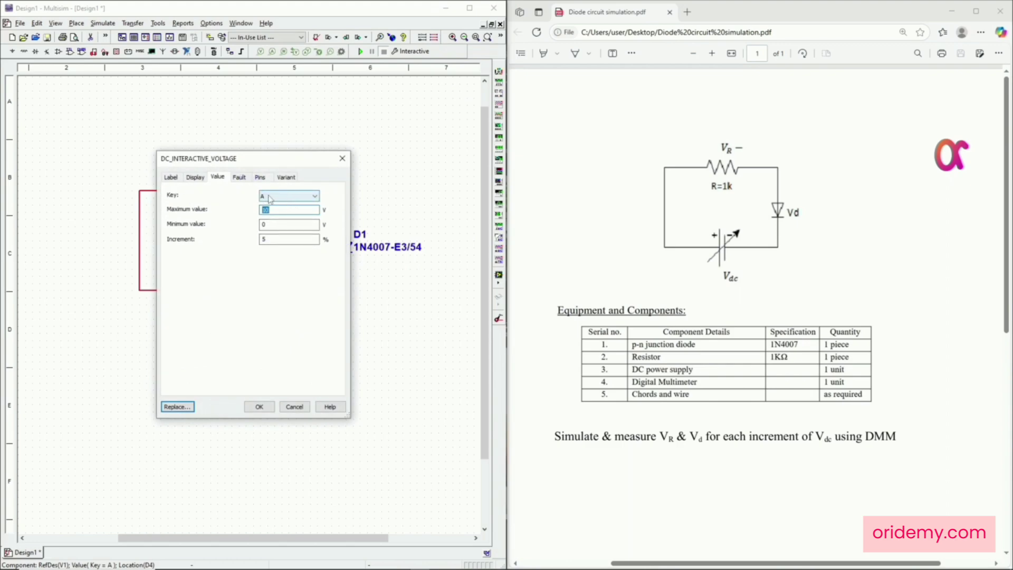
{"action": "left_click", "coordinate": [294, 197]}
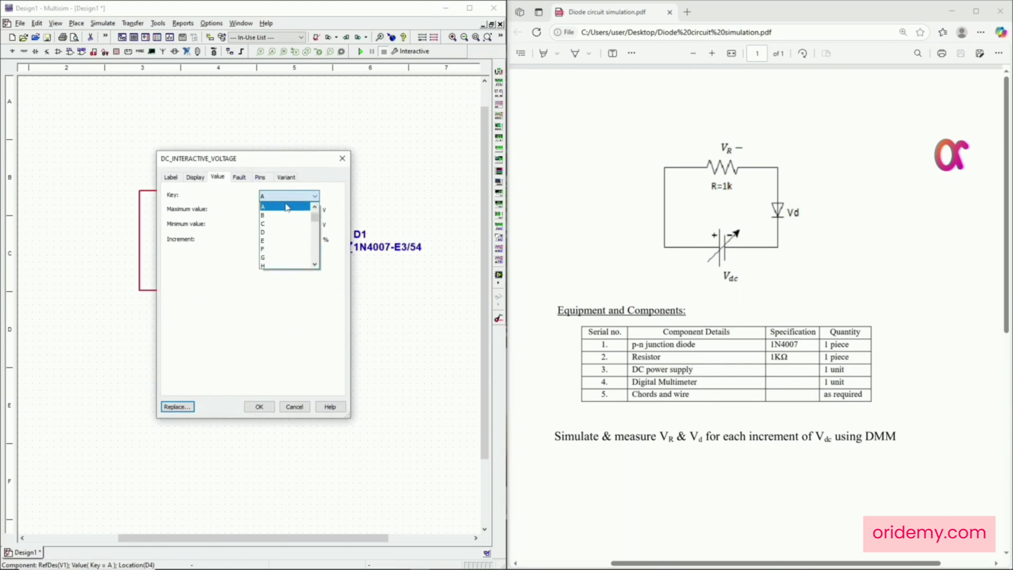
{"action": "left_click_drag", "start_coordinate": [316, 218], "coordinate": [260, 210]}
{"action": "left_click", "coordinate": [290, 201]}
{"action": "left_click", "coordinate": [276, 211]}
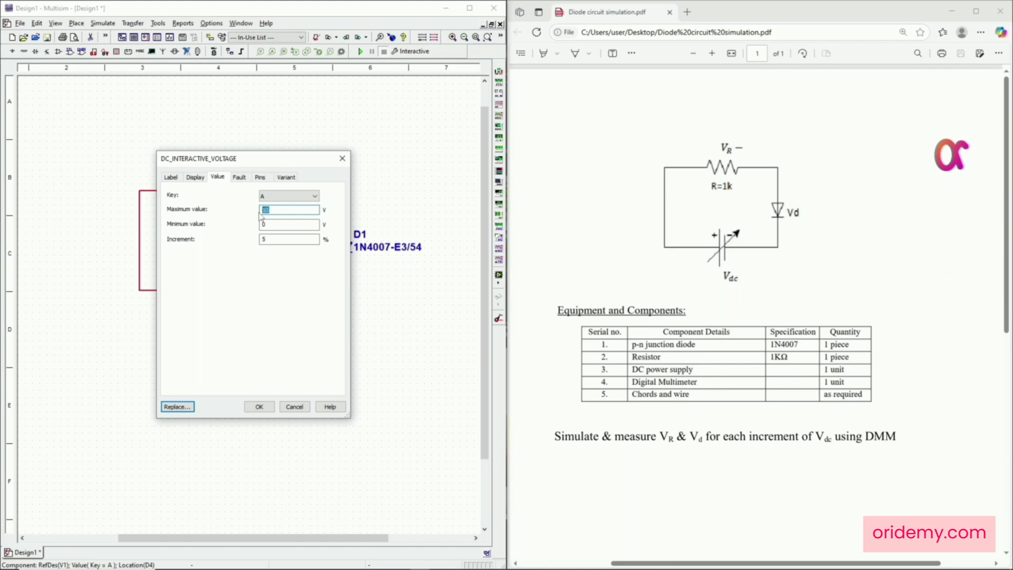
{"action": "type", "text": "20"}
{"action": "left_click", "coordinate": [259, 406]}
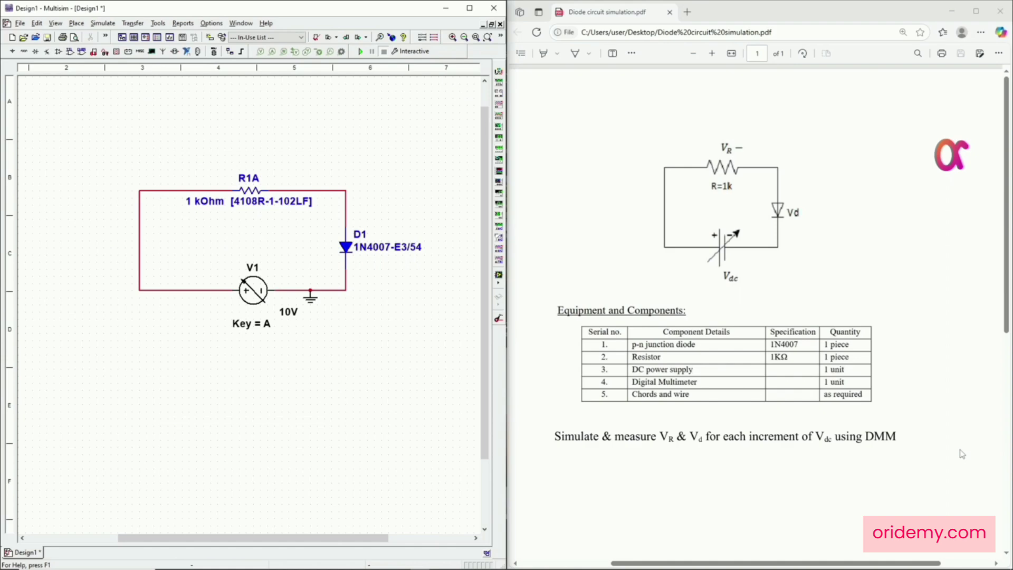
Place two multimeters in the schematic, one above the resistor and one to the upper right of the diode
{"action": "left_click", "coordinate": [500, 82]}
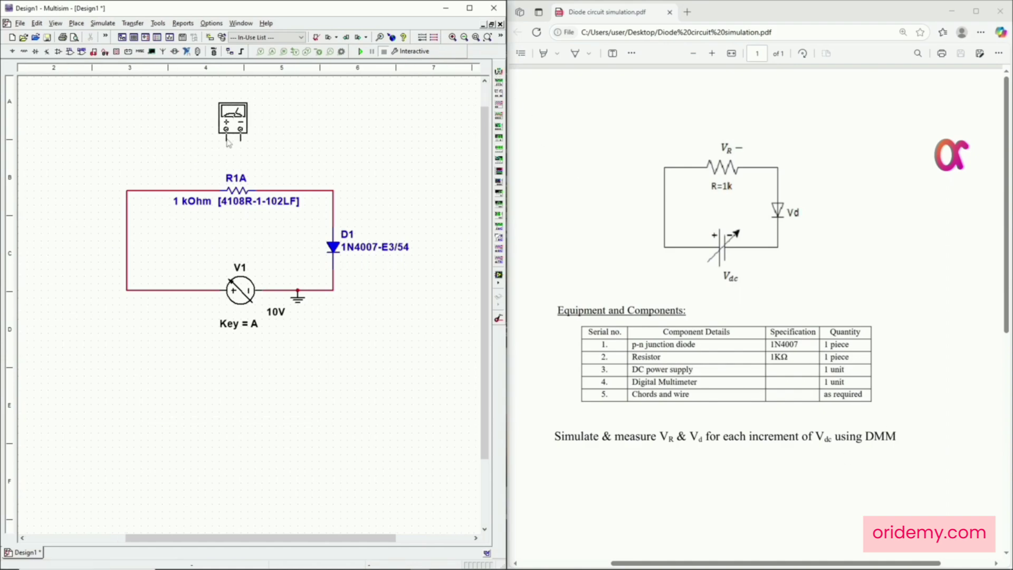
{"action": "left_click", "coordinate": [232, 121]}
{"action": "left_click", "coordinate": [501, 71]}
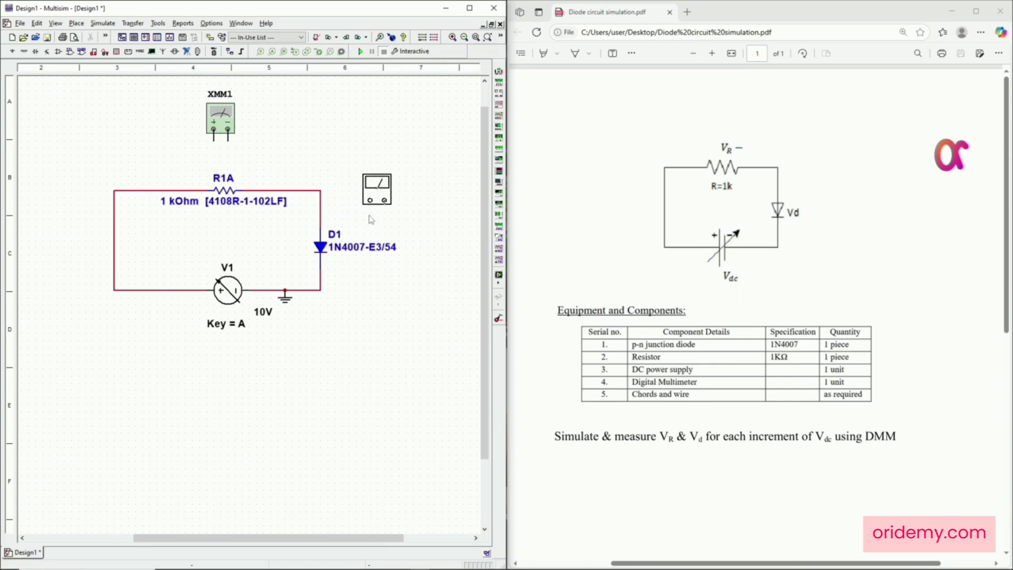
{"action": "left_click", "coordinate": [377, 190]}
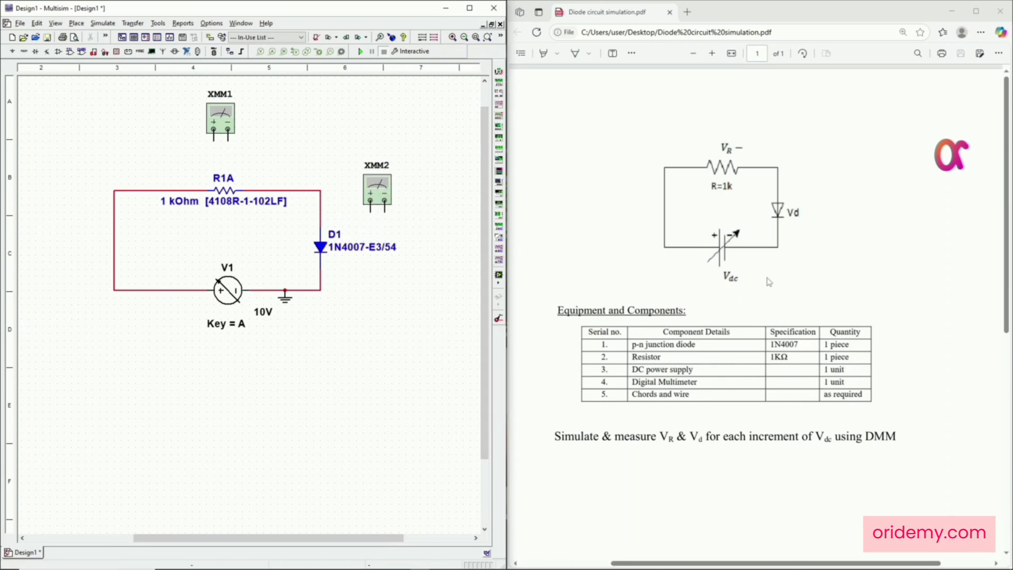
Wire XMM1 across the resistor with its positive terminal on the left end, and XMM2 across the diode with its positive terminal on the anode
{"action": "left_click", "coordinate": [213, 138]}
{"action": "left_click", "coordinate": [185, 190]}
{"action": "left_click", "coordinate": [228, 140]}
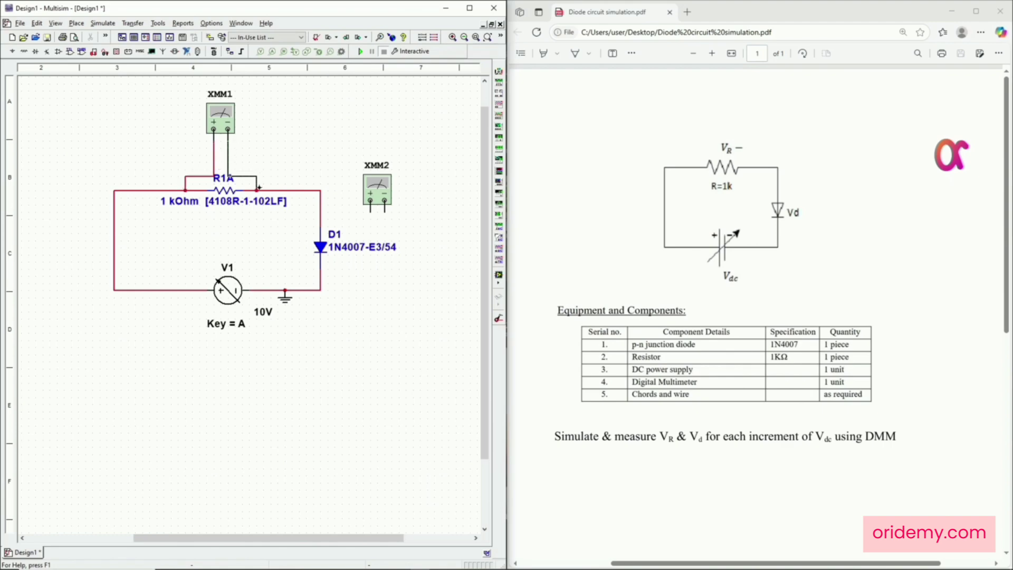
{"action": "left_click", "coordinate": [257, 188]}
{"action": "left_click_drag", "start_coordinate": [371, 210], "coordinate": [320, 218]}
{"action": "left_click_drag", "start_coordinate": [384, 210], "coordinate": [321, 276]}
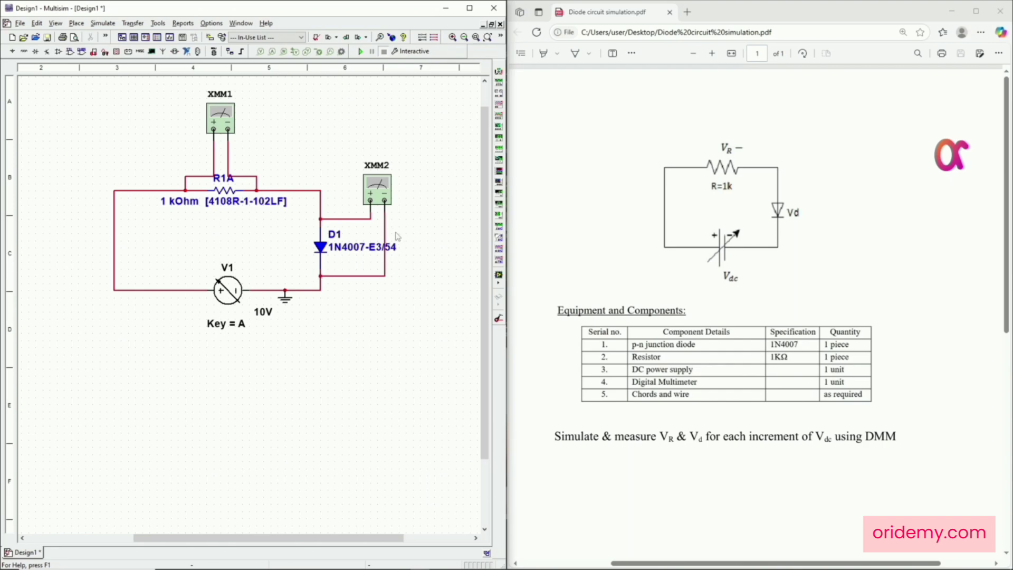
Open the XMM1 and XMM2 readouts and arrange them one above the other, clear of the circuit
{"action": "double_click", "coordinate": [211, 112]}
{"action": "left_click_drag", "start_coordinate": [238, 250], "coordinate": [460, 98]}
{"action": "double_click", "coordinate": [377, 184]}
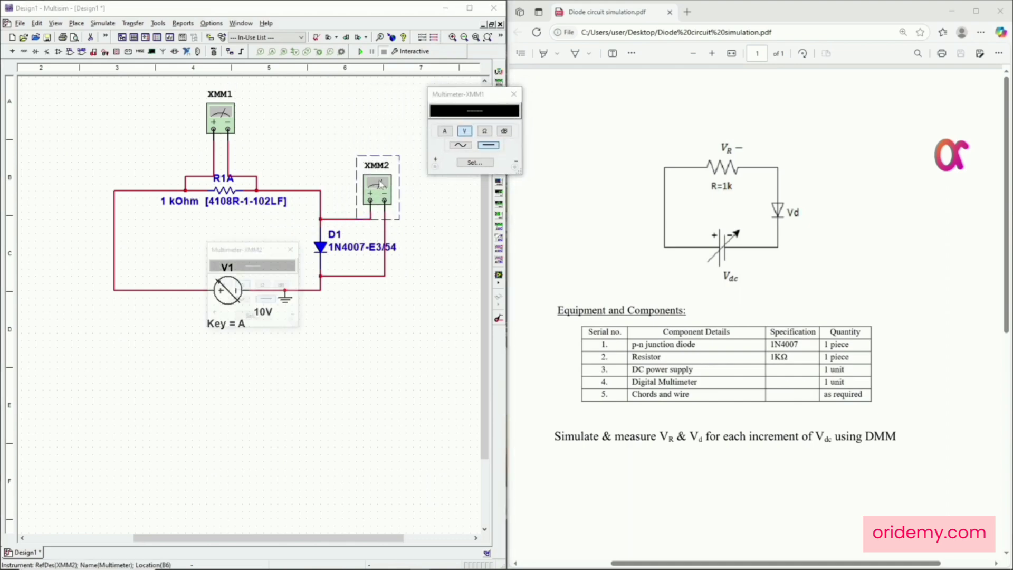
{"action": "left_click_drag", "start_coordinate": [259, 249], "coordinate": [482, 195]}
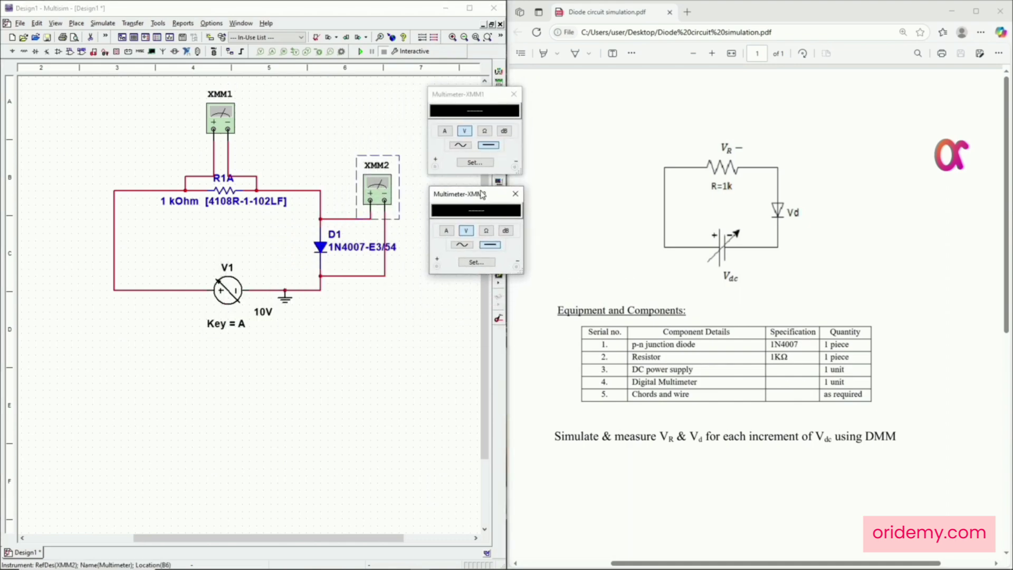
Run the simulation with the DC source set to 0 V, and raise the source in 1 V increments to 12 V
{"action": "left_click_drag", "start_coordinate": [287, 324], "coordinate": [255, 326]}
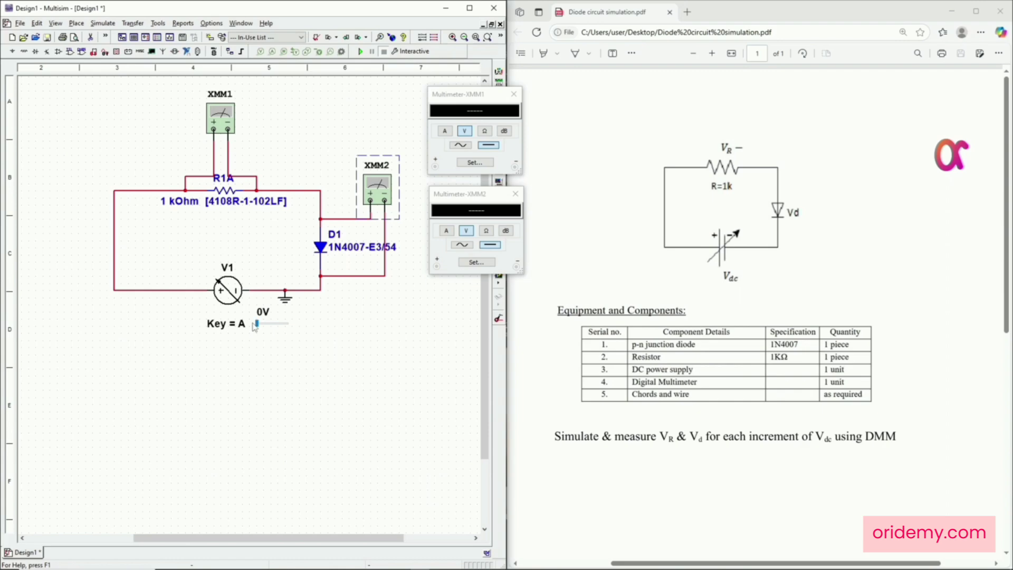
{"action": "left_click", "coordinate": [360, 51]}
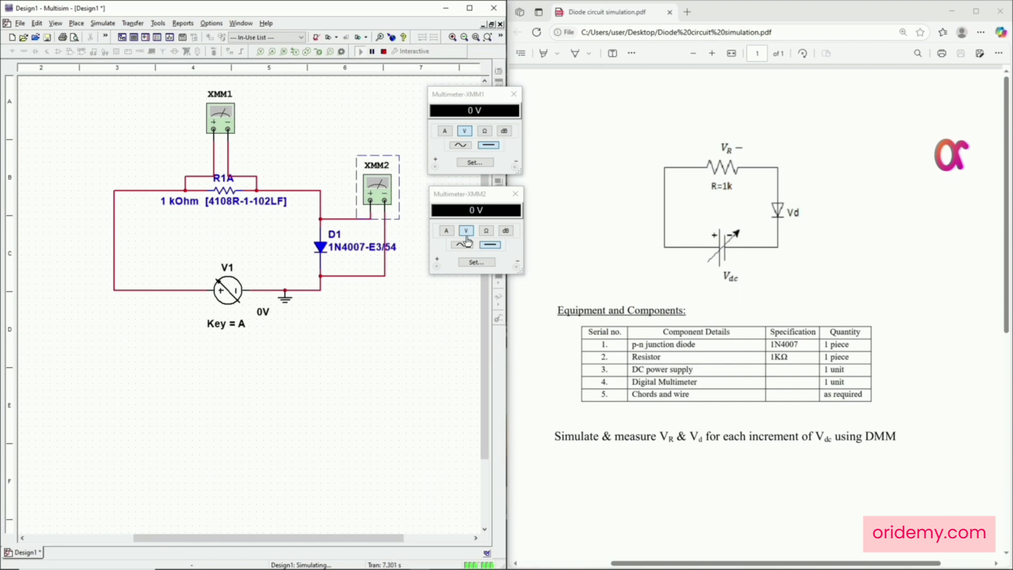
{"action": "mouse_move", "coordinate": [290, 327]}
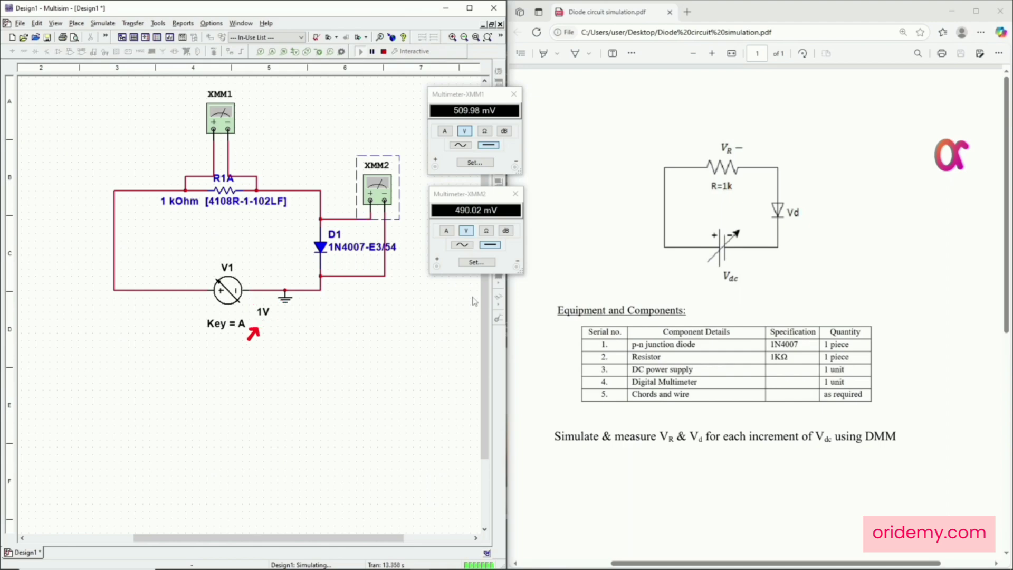
{"action": "key", "text": "a"}
{"action": "key", "text": "a"}
{"action": "key", "text": "a"}
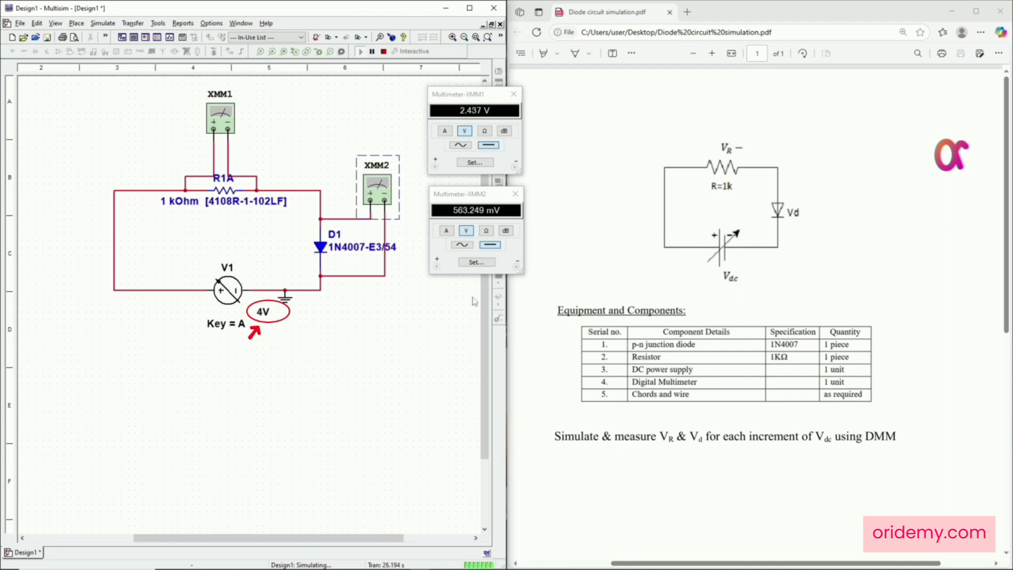
{"action": "key", "text": "a"}
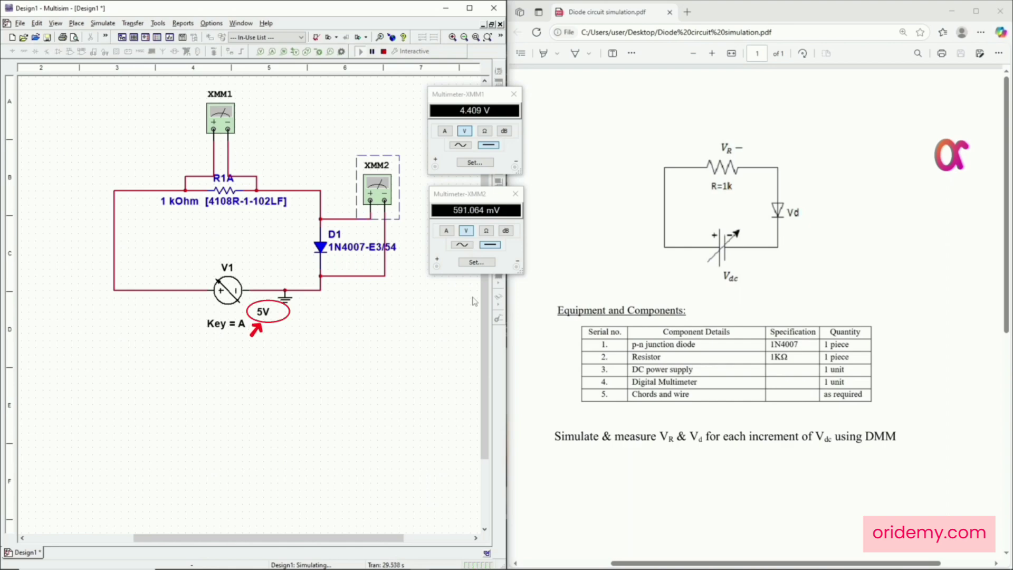
{"action": "key", "text": "a"}
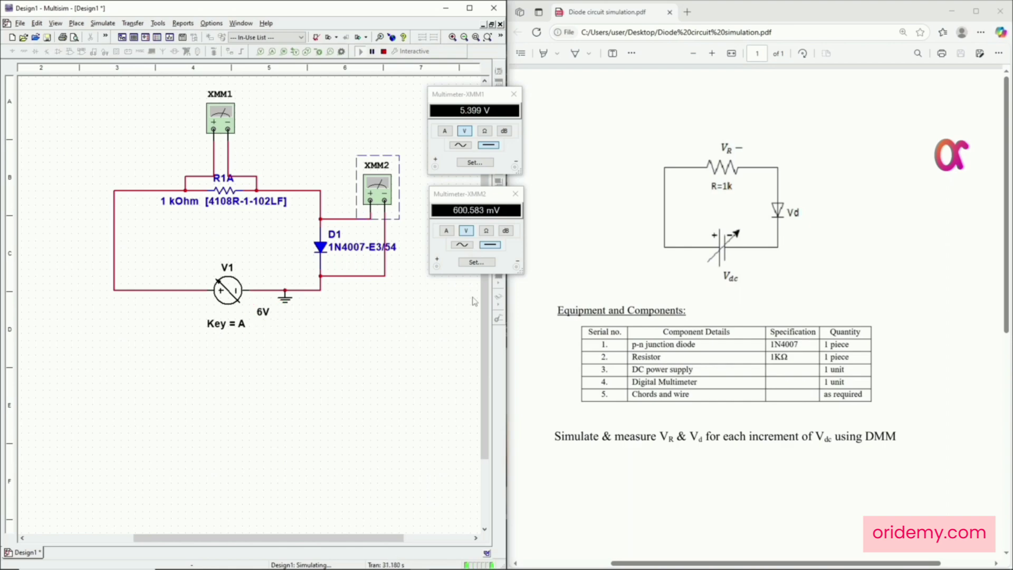
{"action": "key", "text": "a"}
{"action": "key", "text": "a"}
{"action": "key", "text": "a"}
{"action": "key", "text": "a"}
{"action": "key", "text": "a"}
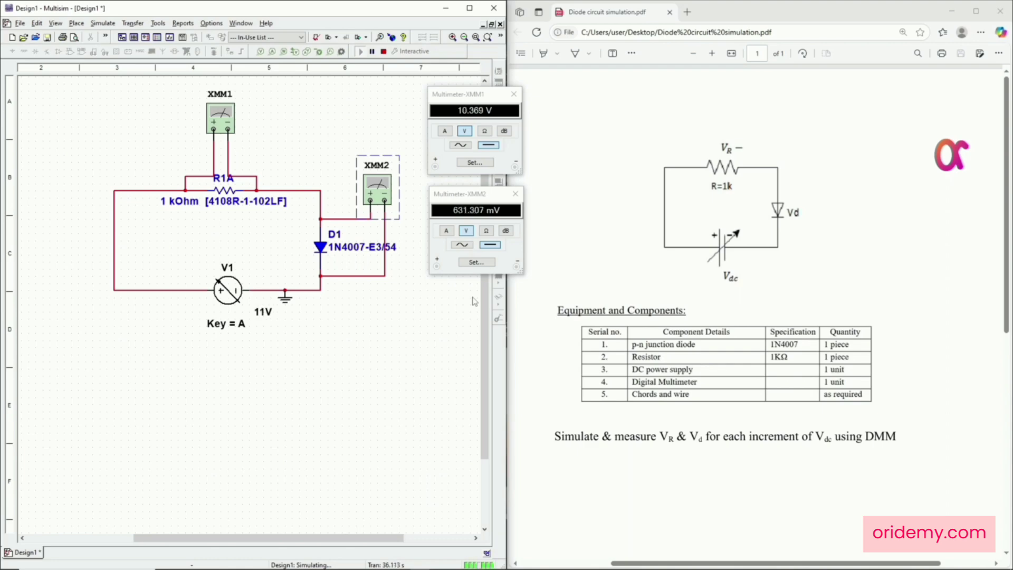
{"action": "key", "text": "a"}
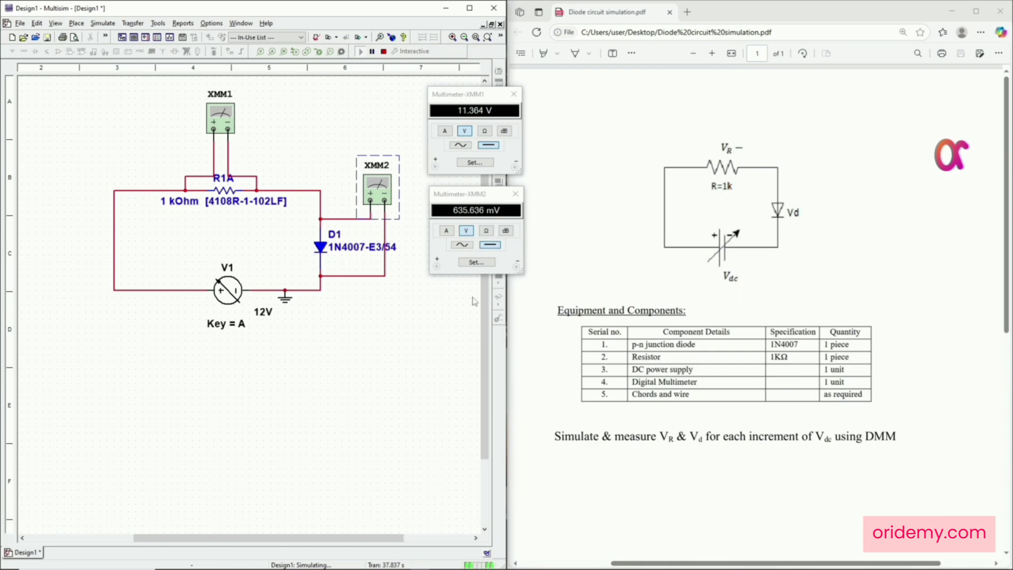